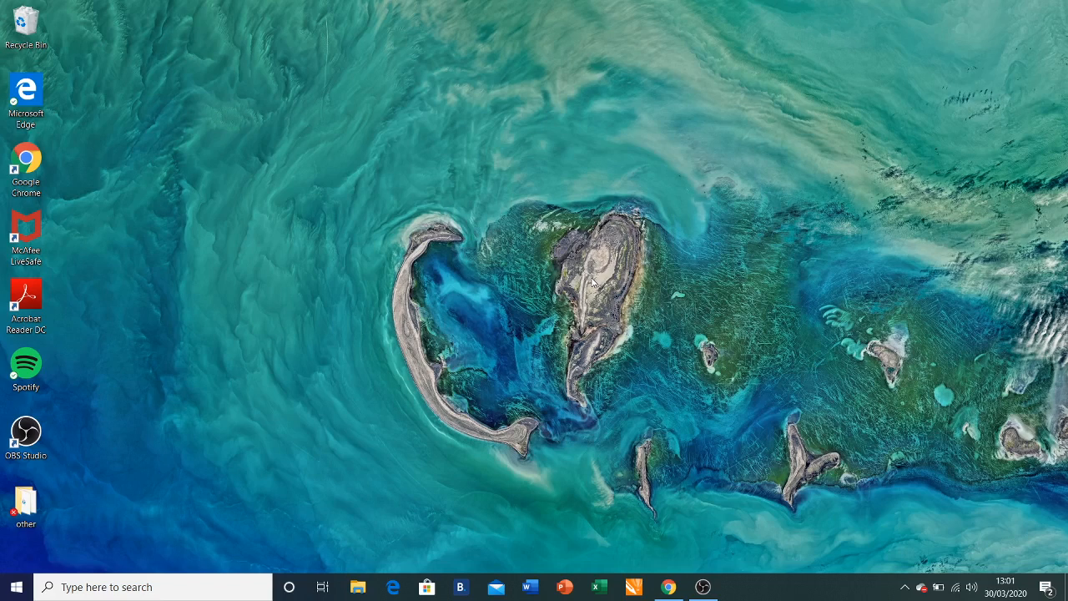
Search Windows for 'rtm61' and launch RTM61MK2.
left_click(142, 591)
type("rtm")
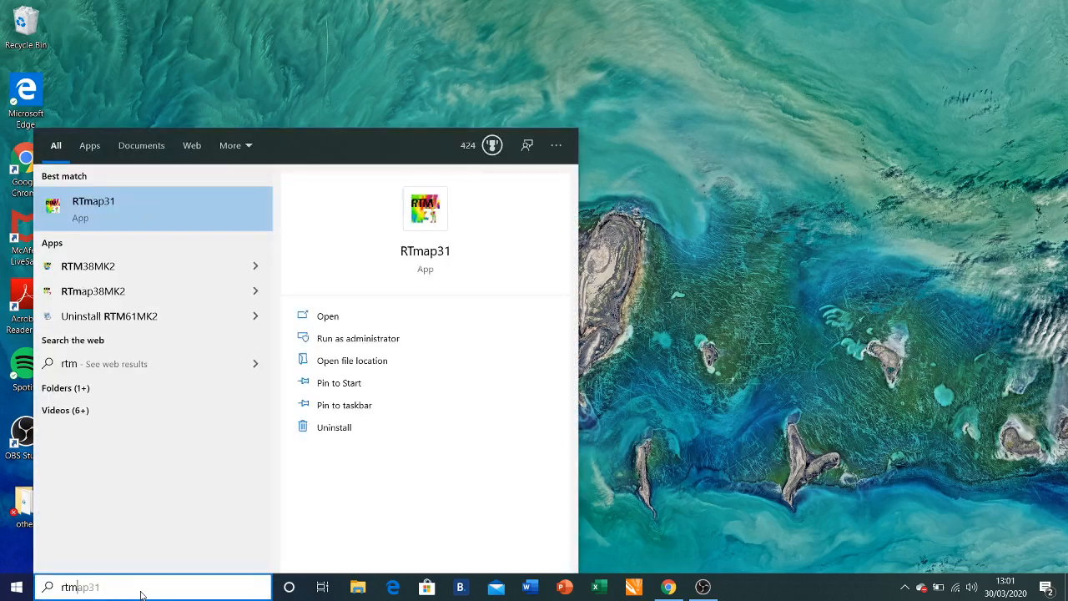
type("61")
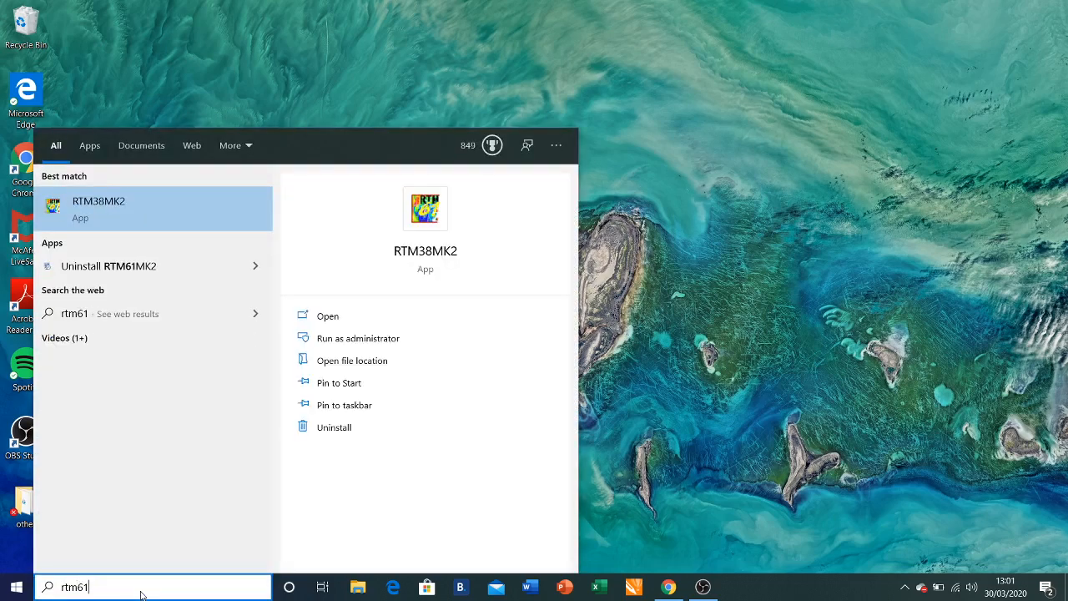
left_click(201, 200)
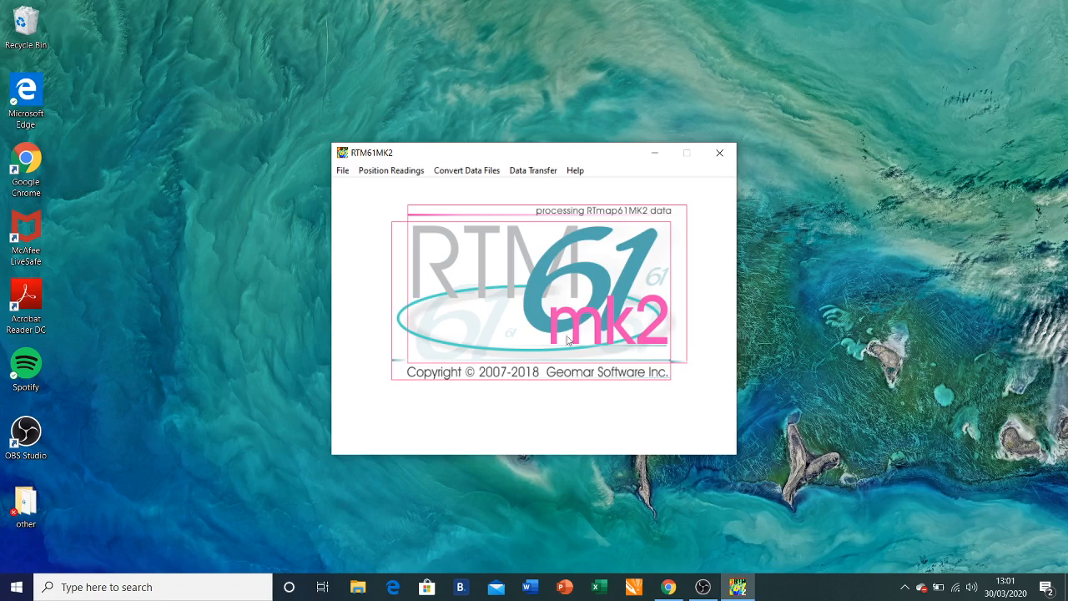
Open raw61.T61 from the Music folder as the input data file.
left_click(349, 172)
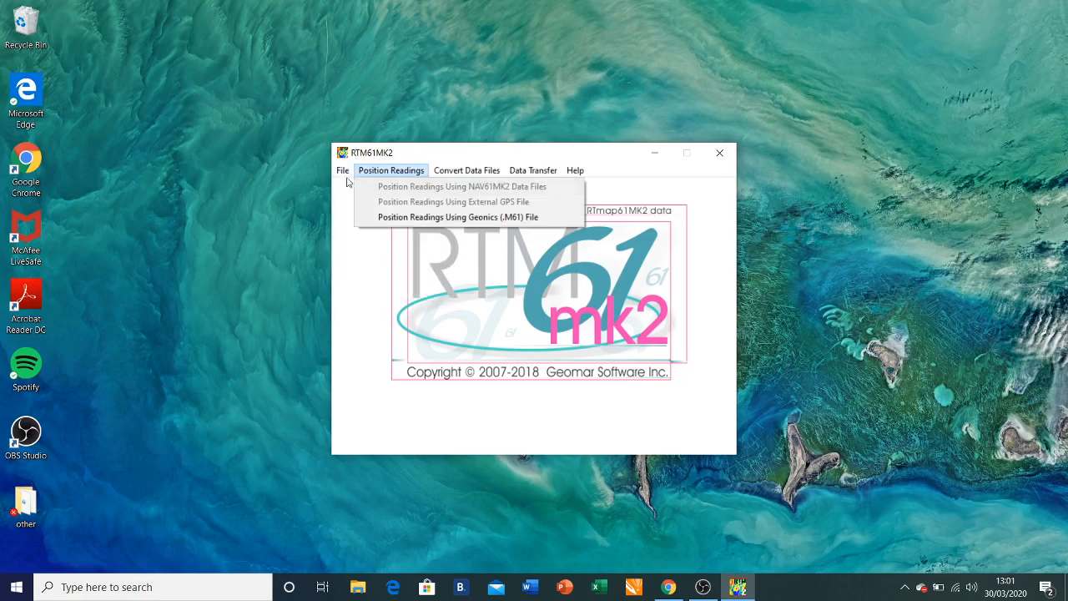
left_click(357, 186)
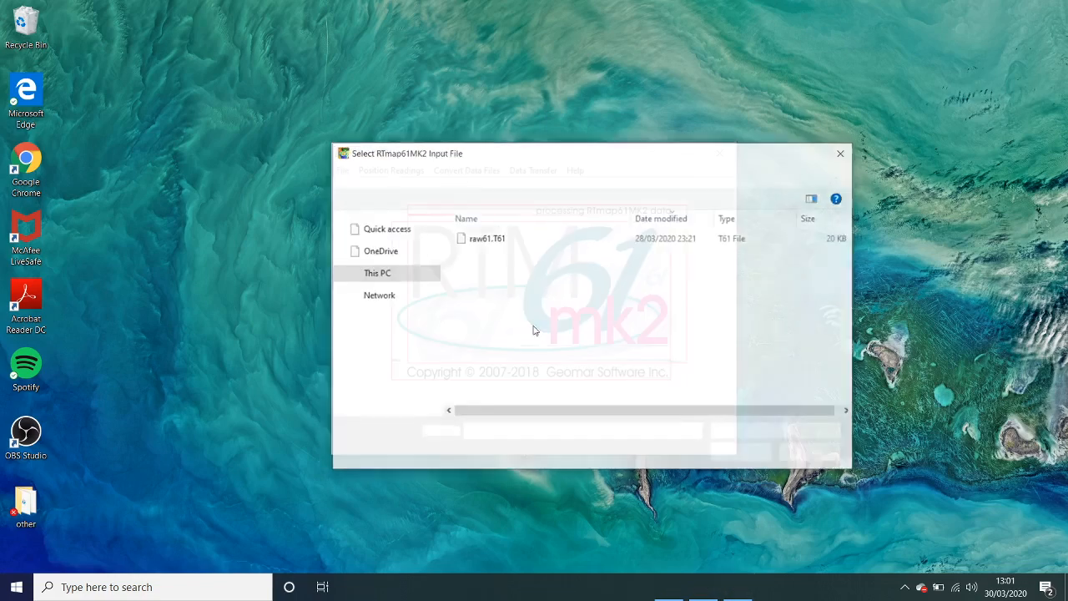
left_click(520, 239)
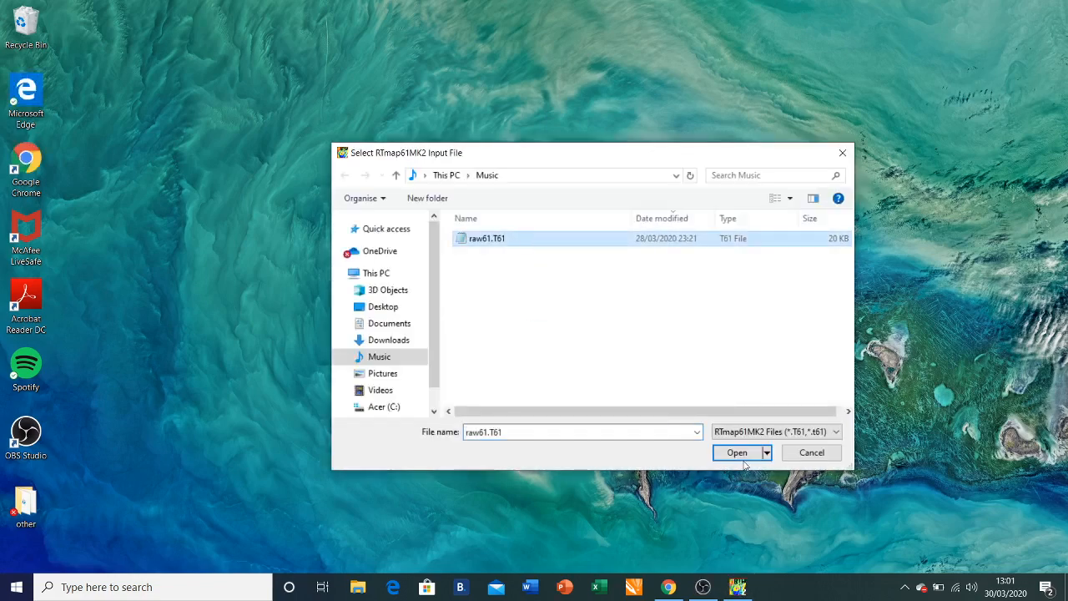
left_click(740, 455)
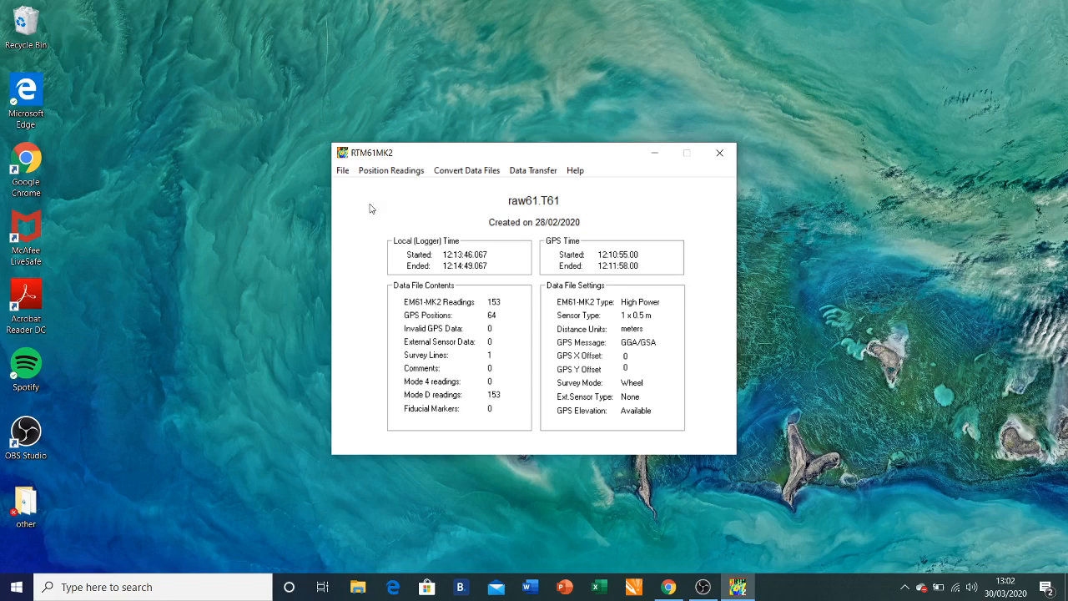
Position readings using NAV61MK2 data files, outputting to Music\61xyz.xyz and overwriting it.
left_click(372, 172)
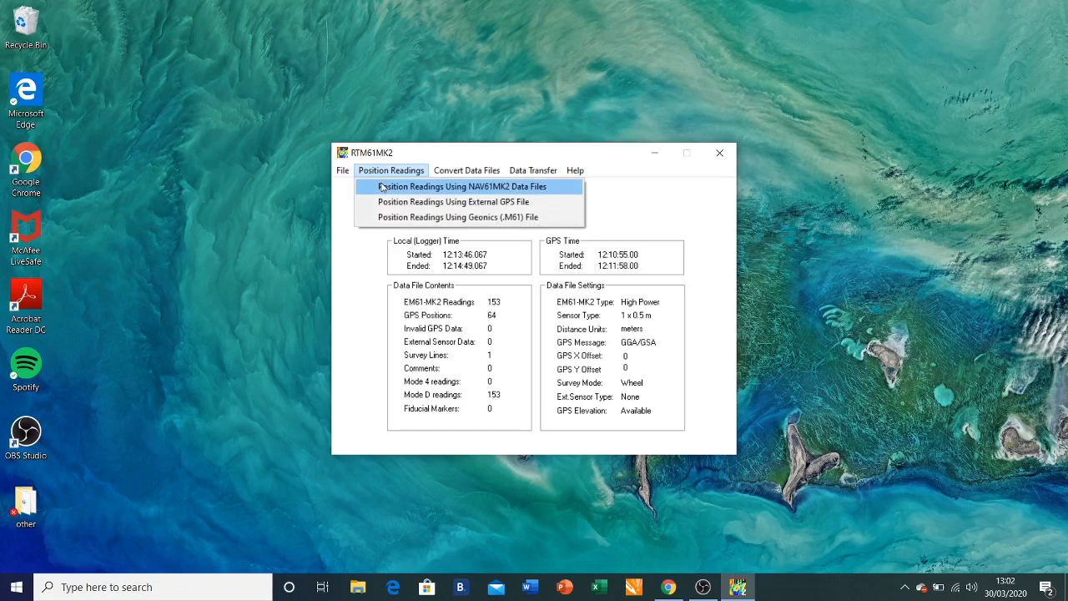
left_click(383, 186)
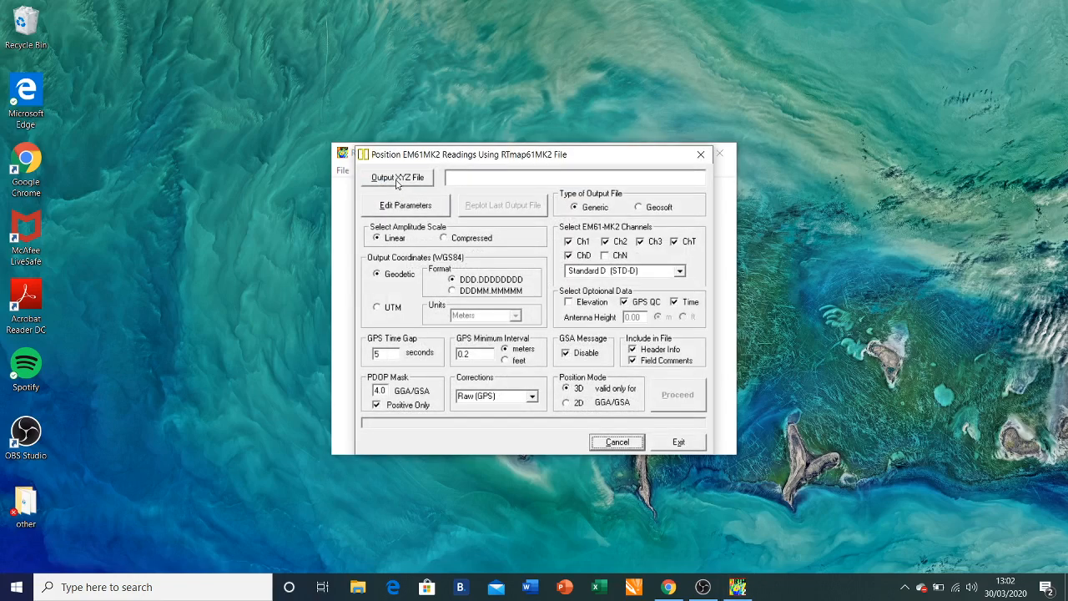
left_click(397, 182)
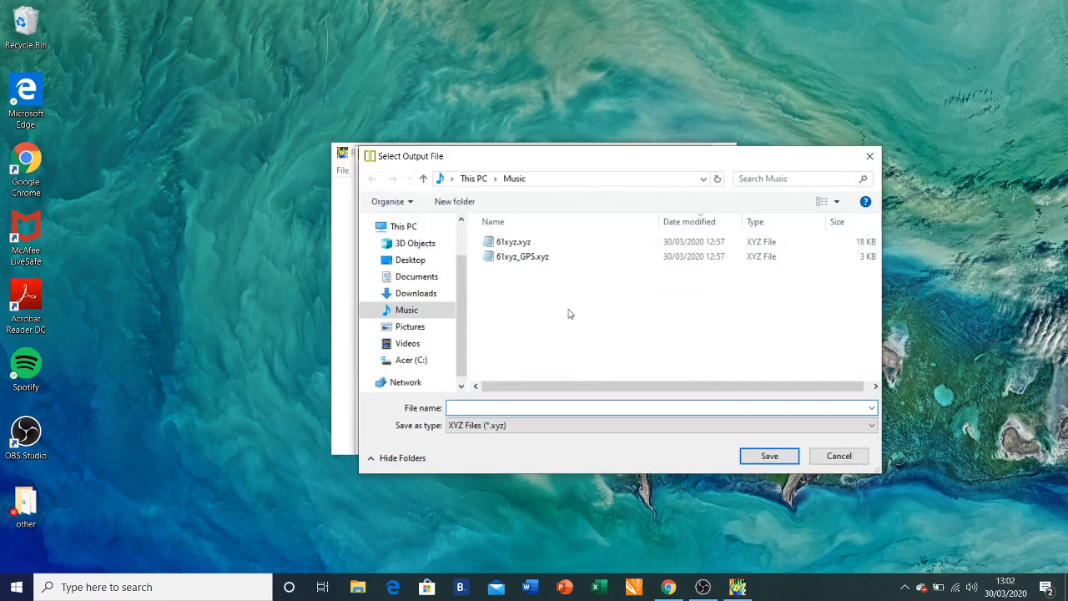
left_click(527, 245)
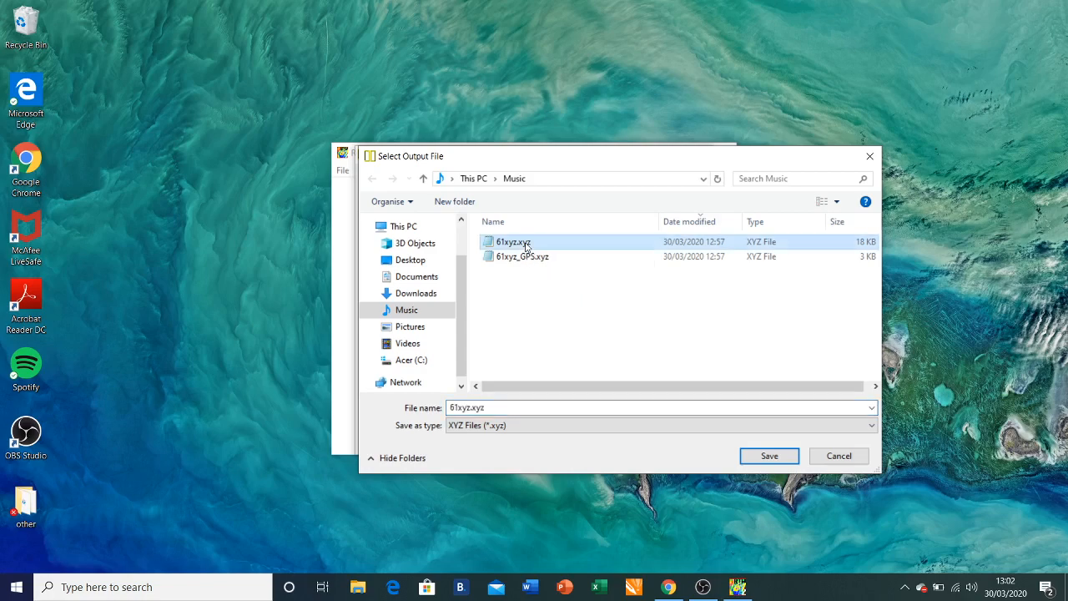
left_click(770, 457)
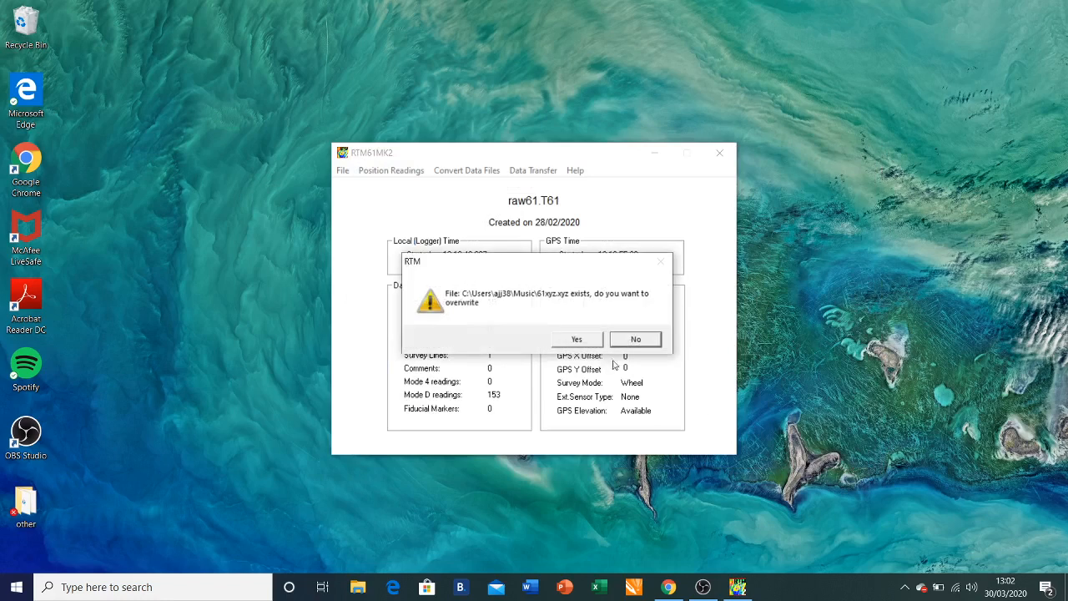
left_click(578, 340)
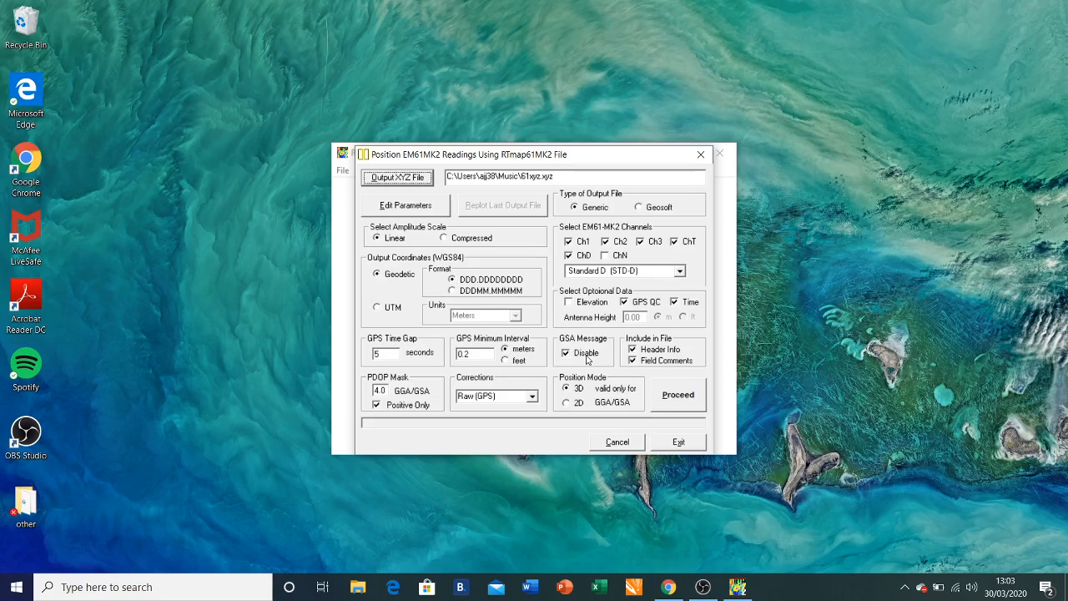
Run the positioning into 61xyz.xyz, view the plotted track, then close the plot.
left_click(668, 400)
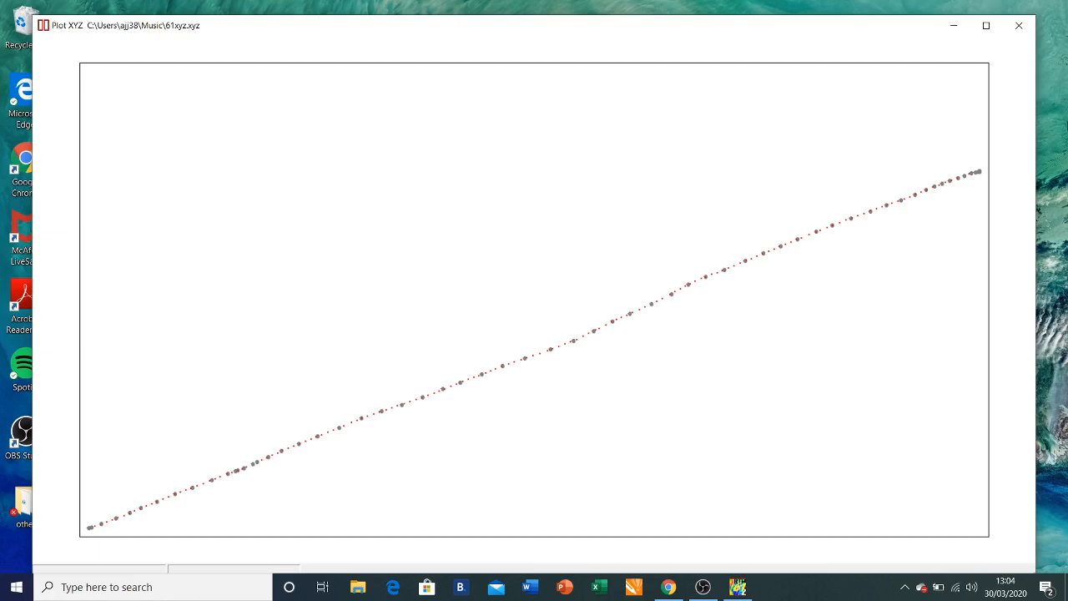
left_click(1015, 30)
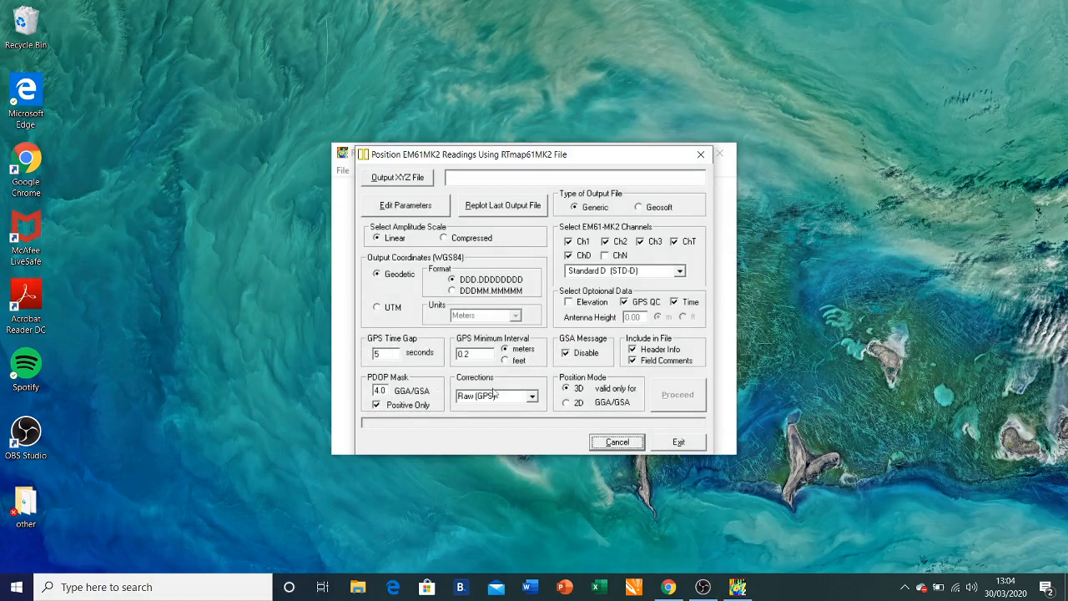
left_click(394, 354)
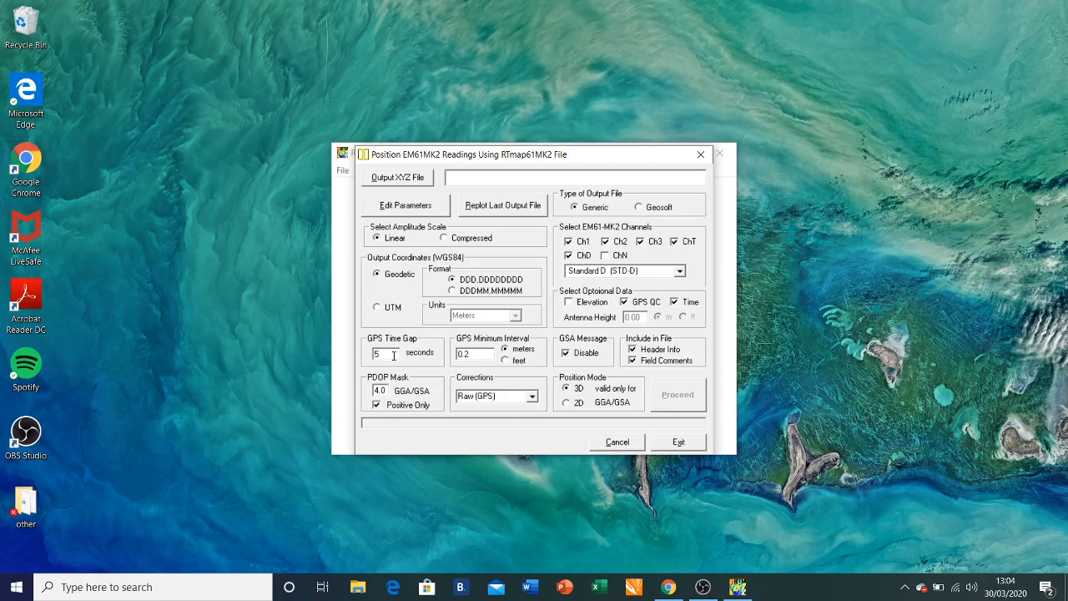
key("BackSpace")
type("300")
key("BackSpace")
key("BackSpace")
key("BackSpace")
type("5")
left_click(386, 391)
key("BackSpace")
key("BackSpace")
key("BackSpace")
type("9.0")
key("BackSpace")
key("BackSpace")
key("BackSpace")
type("4.0")
Leave the GPS Corrections setting at Raw (GPS).
left_click(493, 395)
left_click(532, 398)
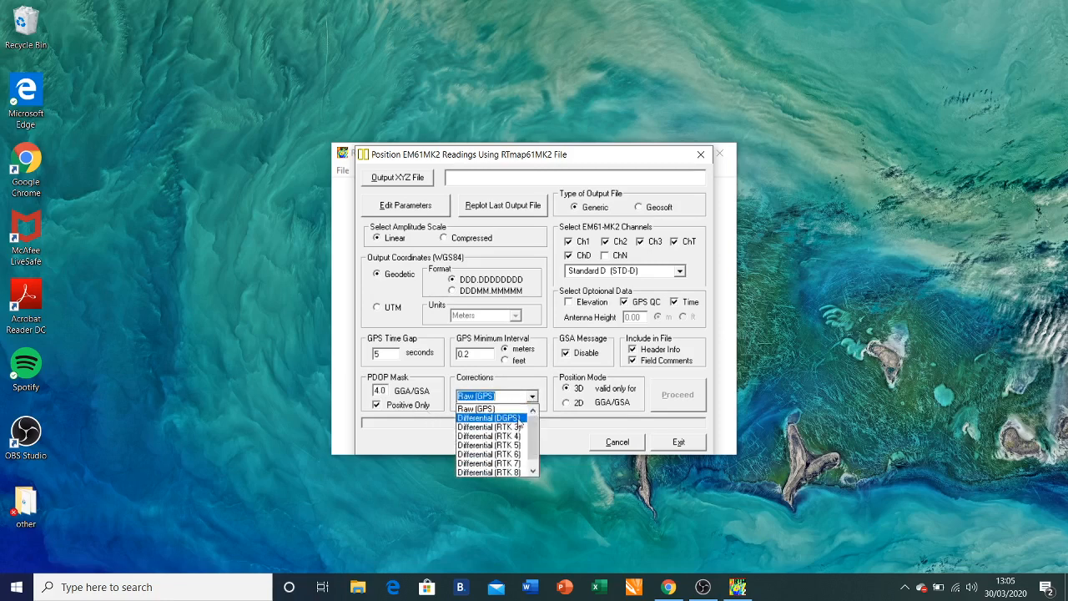
left_click(515, 410)
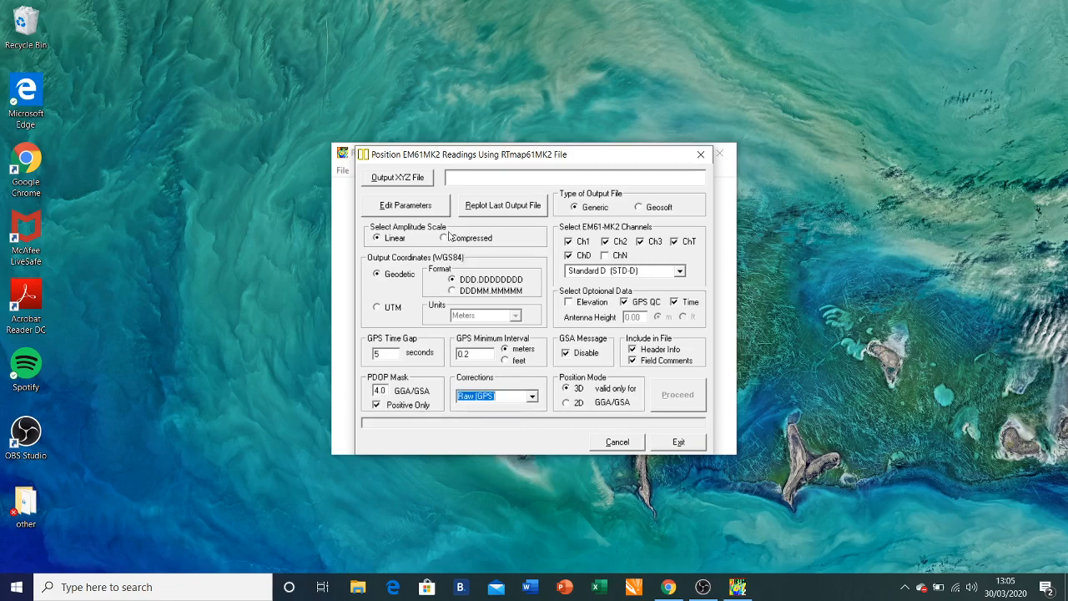
Set Music\61xyz.xyz as the output XYZ file again, overwriting it.
left_click(409, 184)
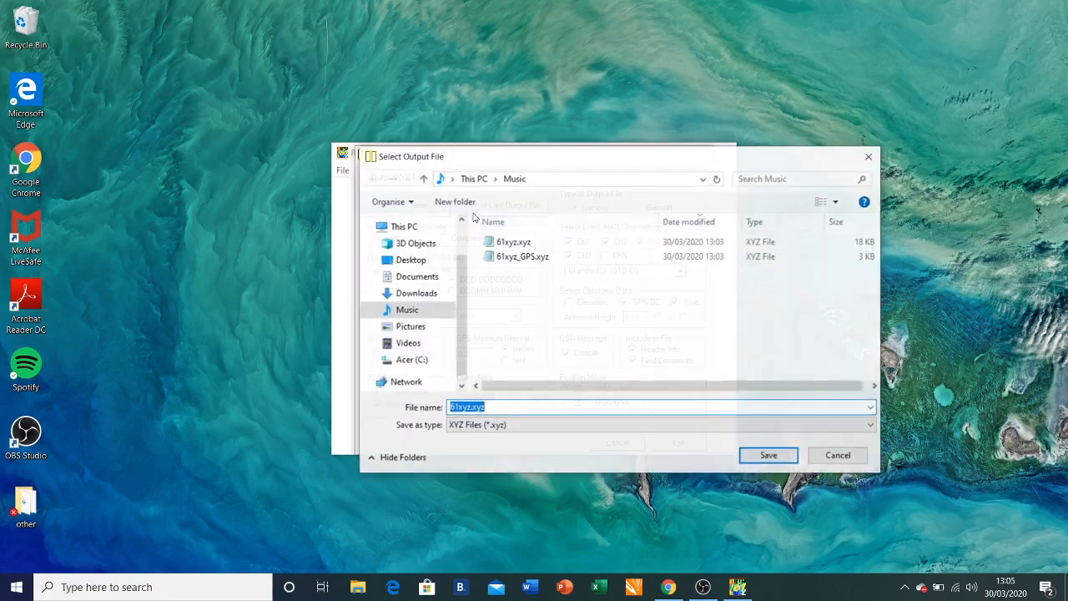
left_click(514, 241)
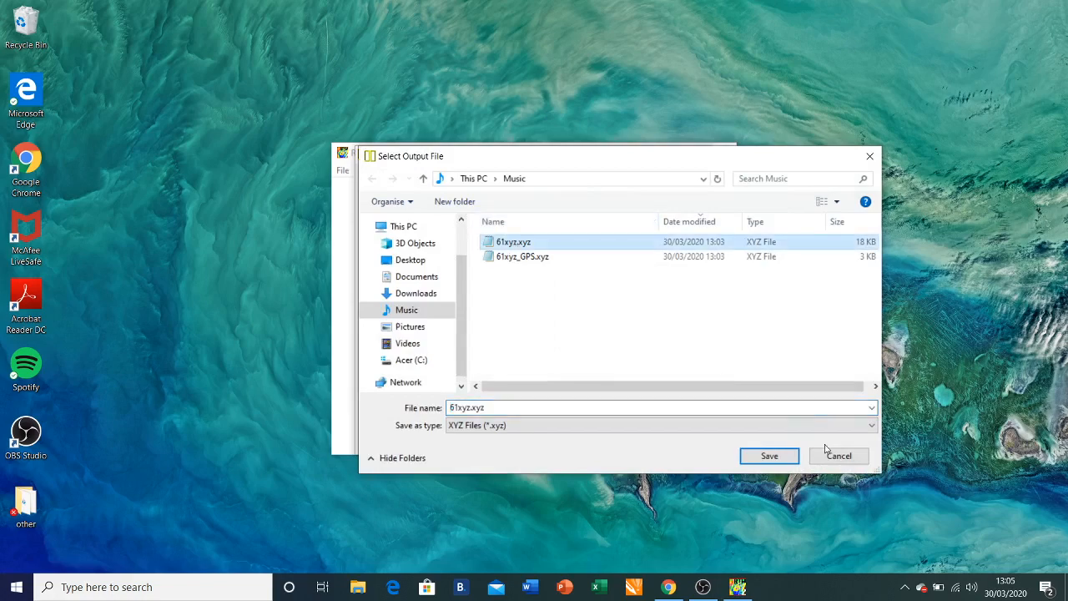
left_click(779, 453)
left_click(586, 342)
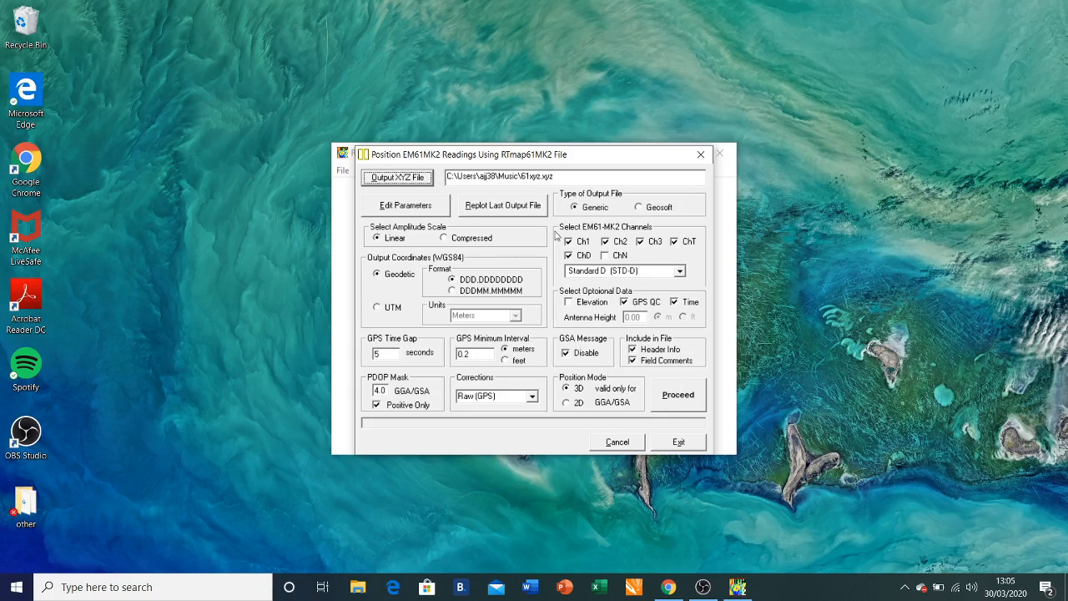
Add channels Ch2 and Ch3, rerun positioning, close the replotted track, and launch File Explorer.
left_click(605, 242)
left_click(639, 241)
left_click(670, 398)
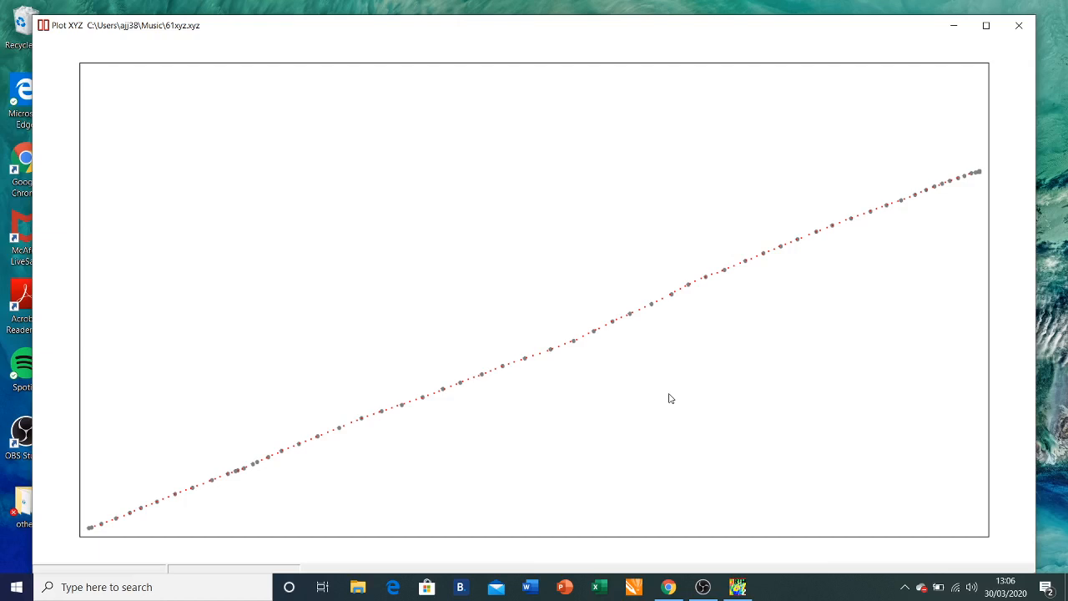
left_click(1026, 36)
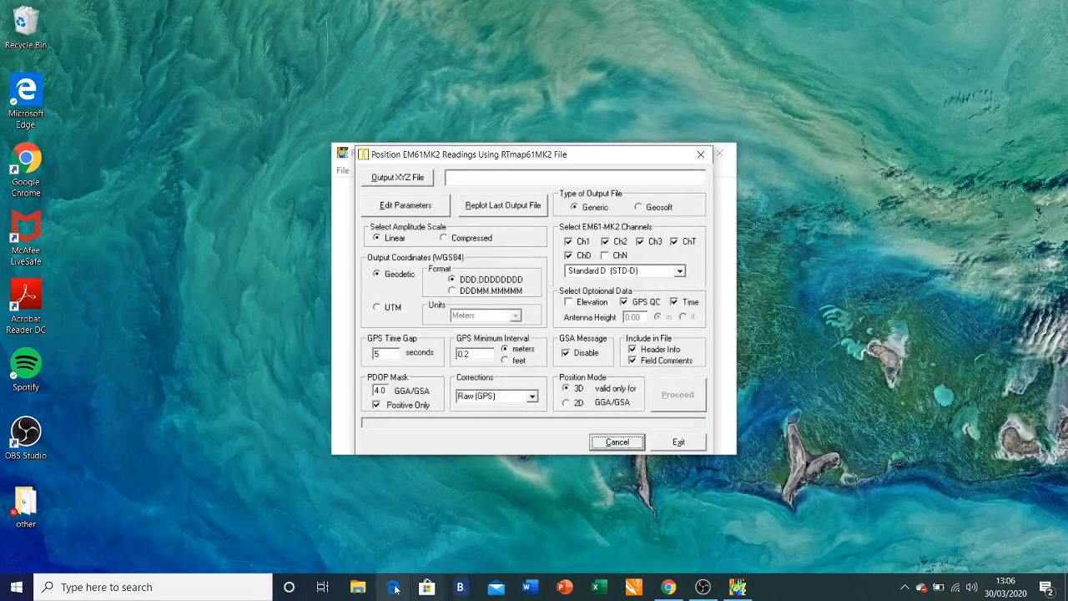
left_click(358, 588)
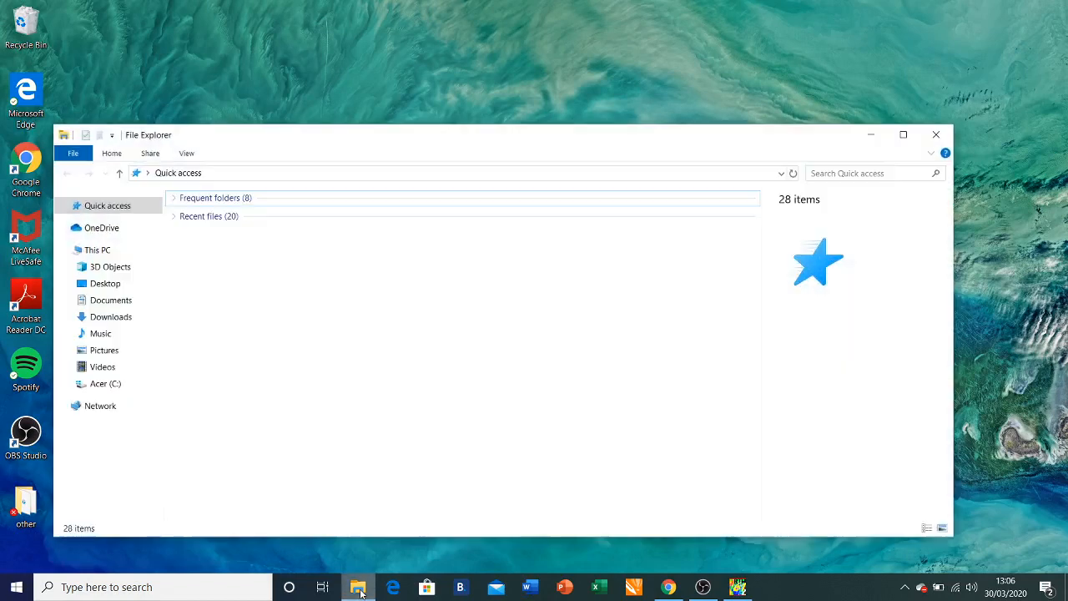
Open 61xyz.xyz from the Music folder in Notepad.
left_click(99, 334)
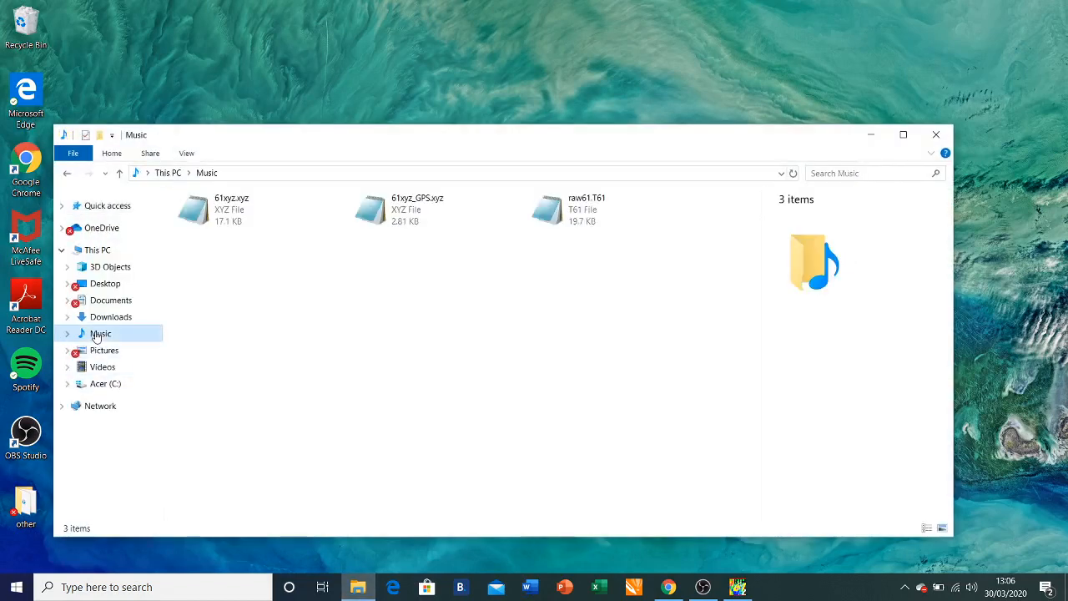
right_click(234, 207)
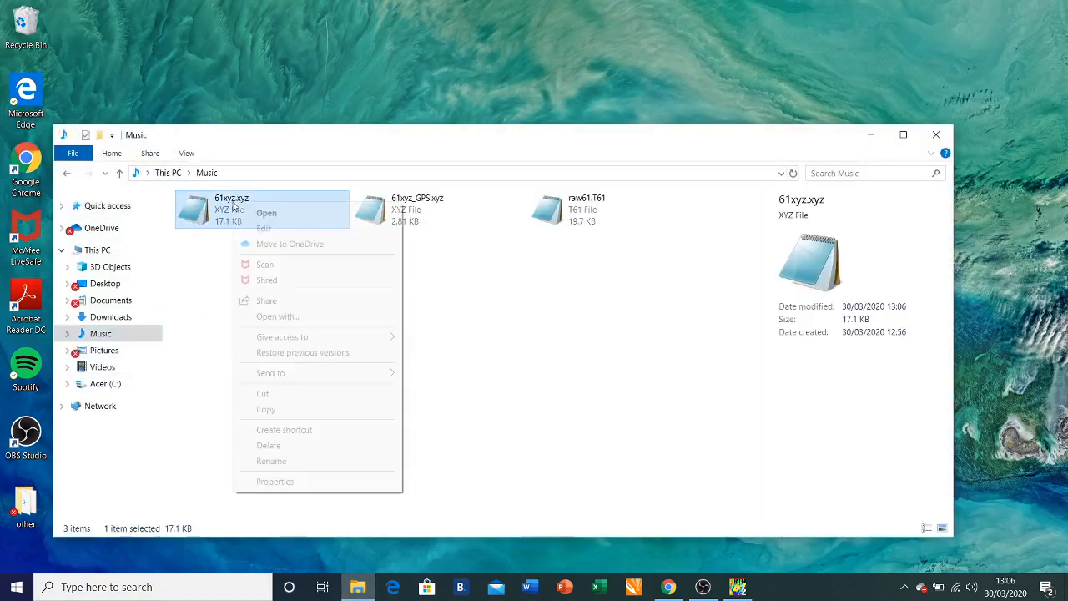
left_click(256, 214)
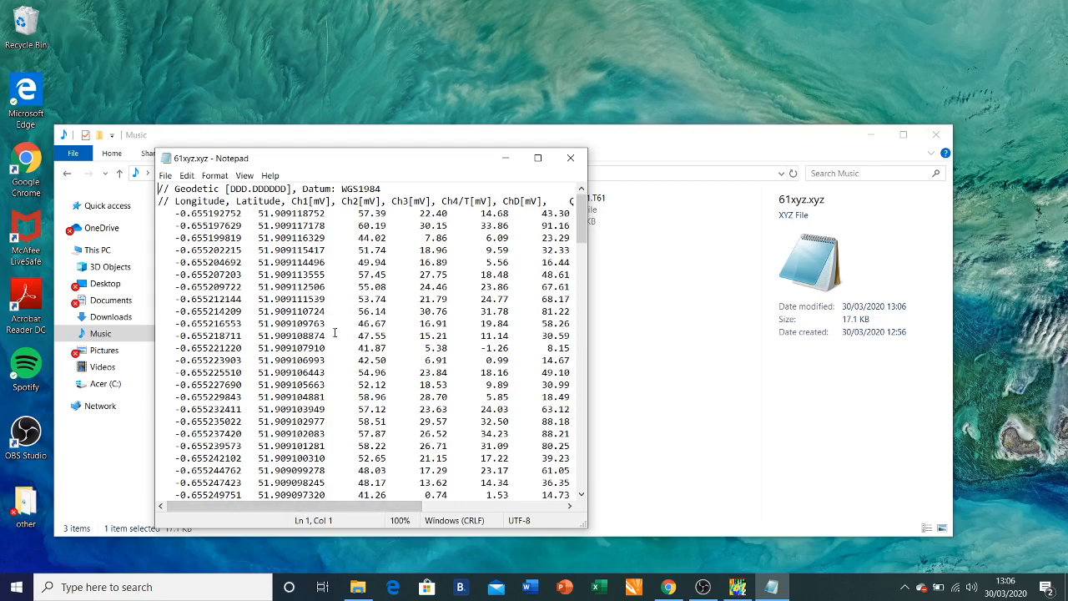
Scroll right in Notepad to show the Quality, Sat., HDOP and Time columns.
left_click_drag(344, 506, 512, 499)
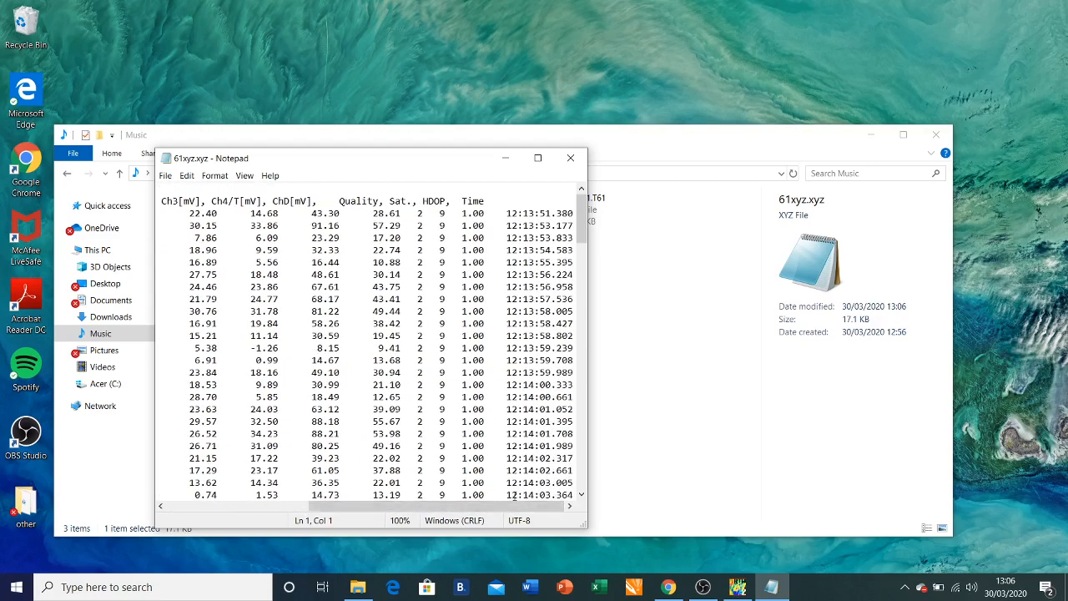